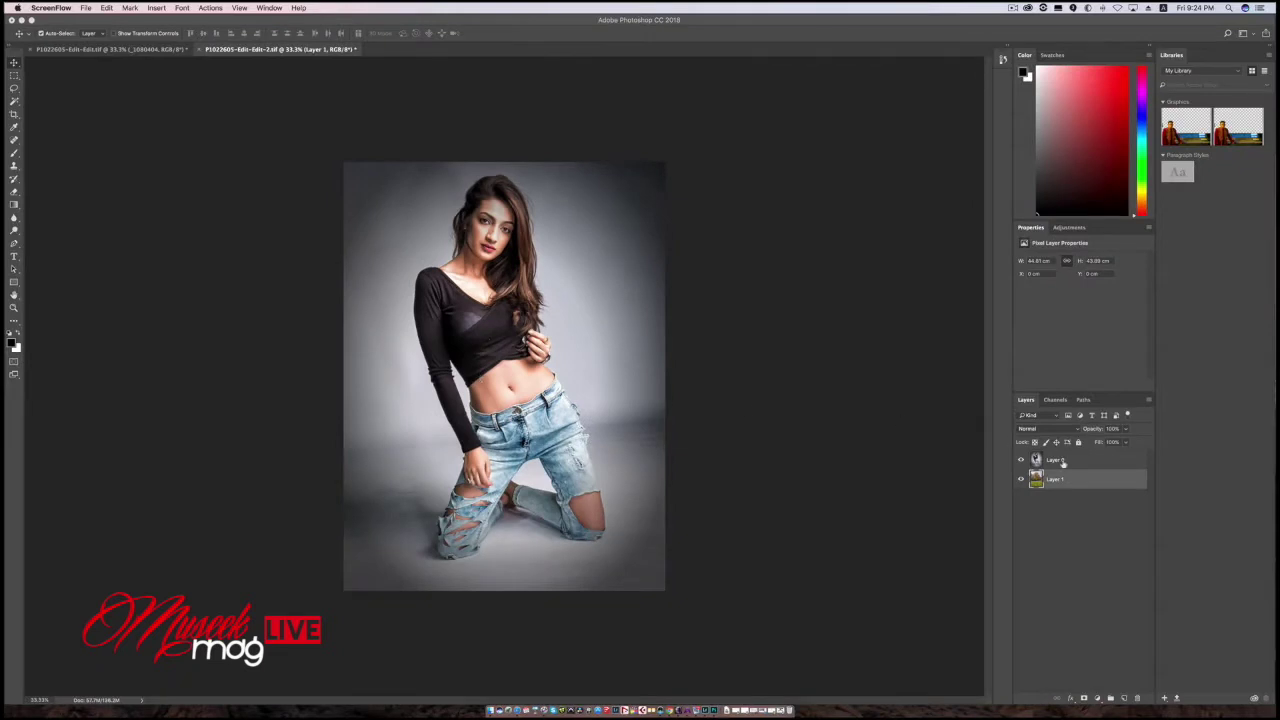
Step: Make Layer 0 the active layer and toggle its visibility to check the park background underneath
left_click(1063, 463)
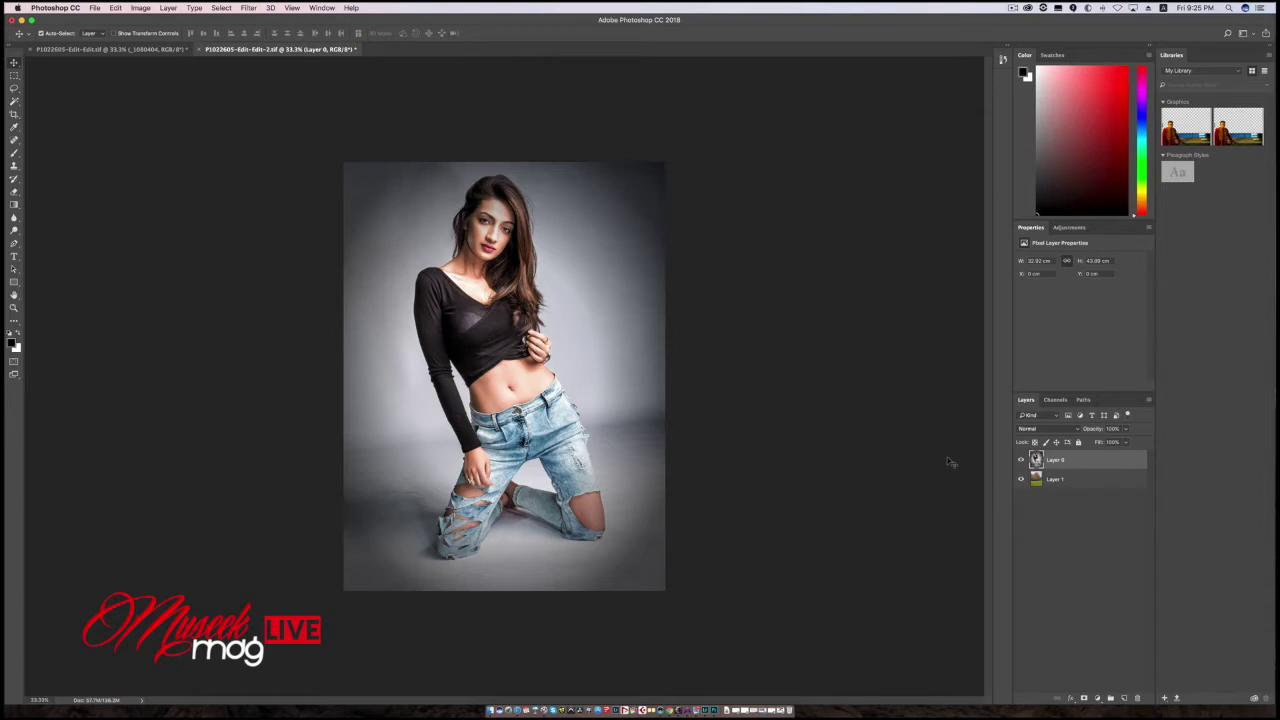
left_click(1021, 459)
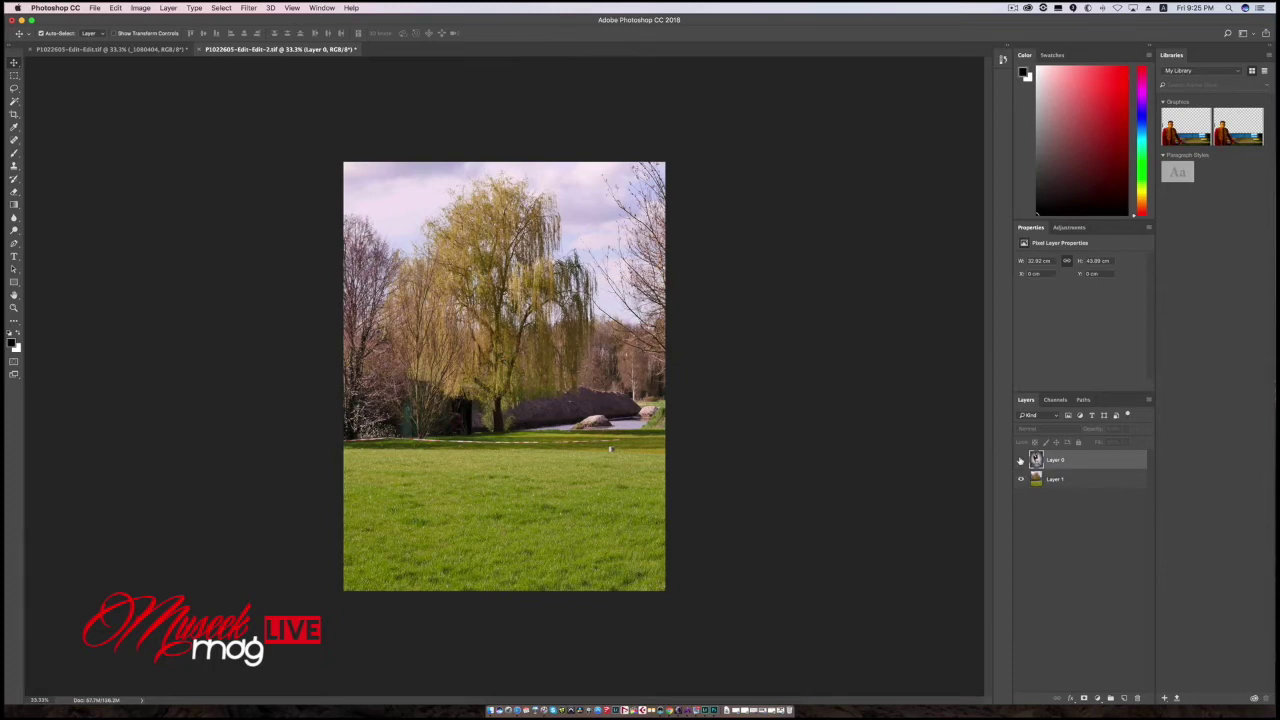
left_click(1021, 459)
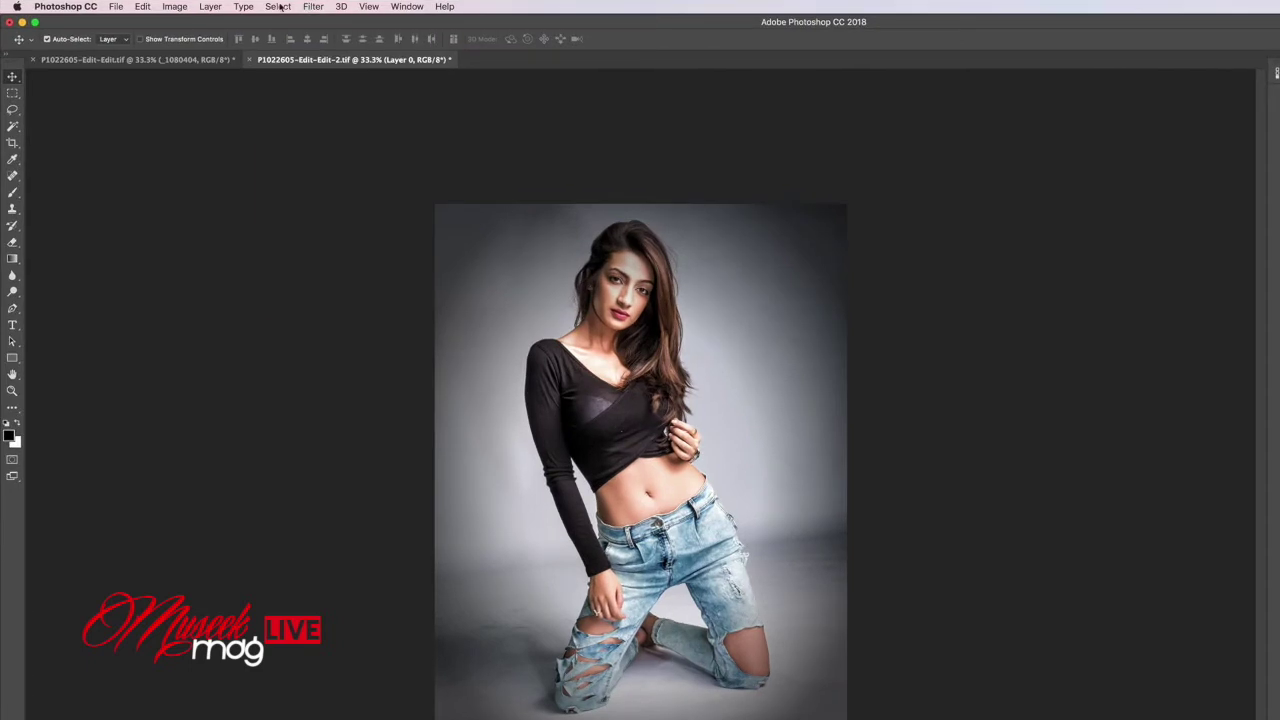
Step: Open Layer 0 in Select and Mask and set the Onion Skin transparency to 27%
left_click(218, 5)
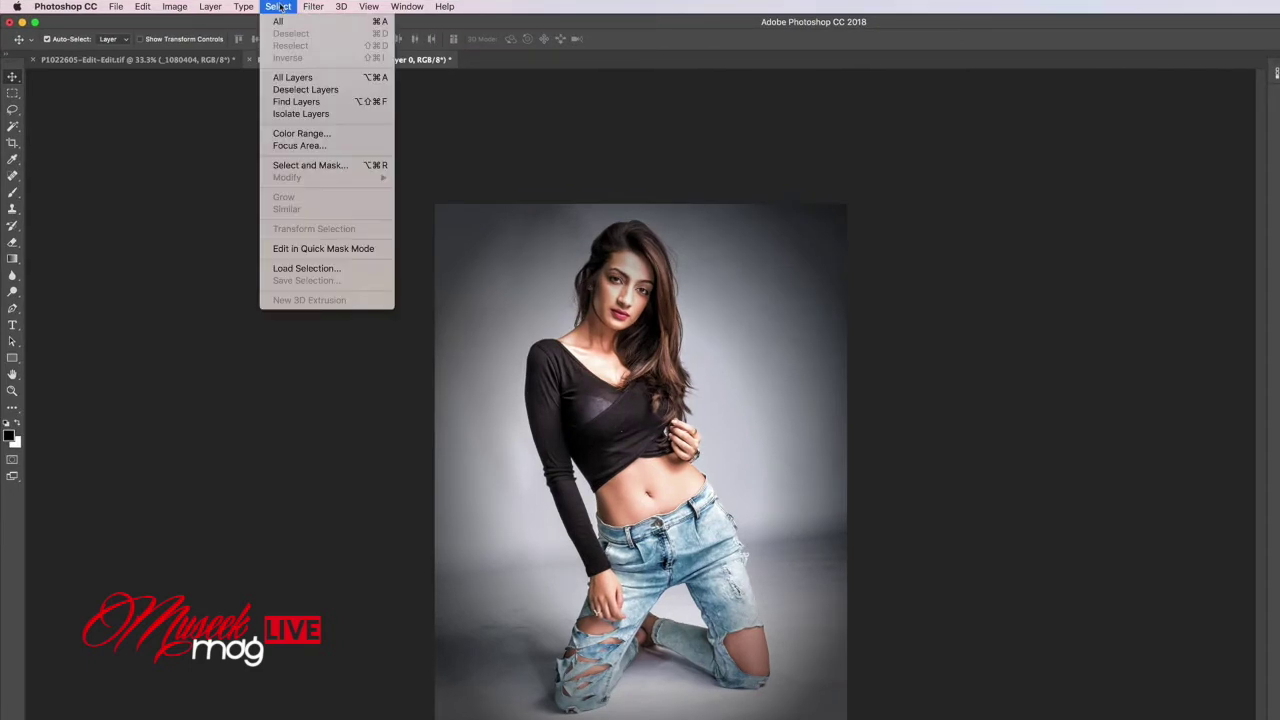
left_click(320, 165)
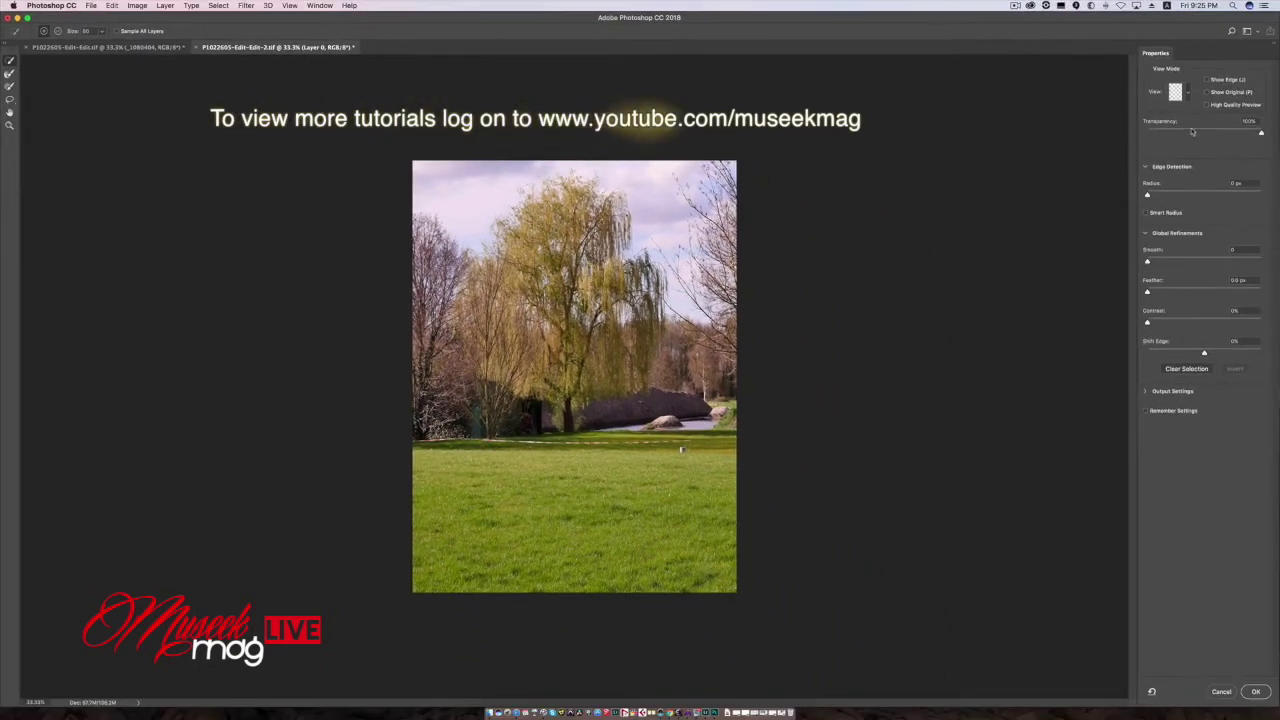
left_click_drag(1261, 133, 1178, 135)
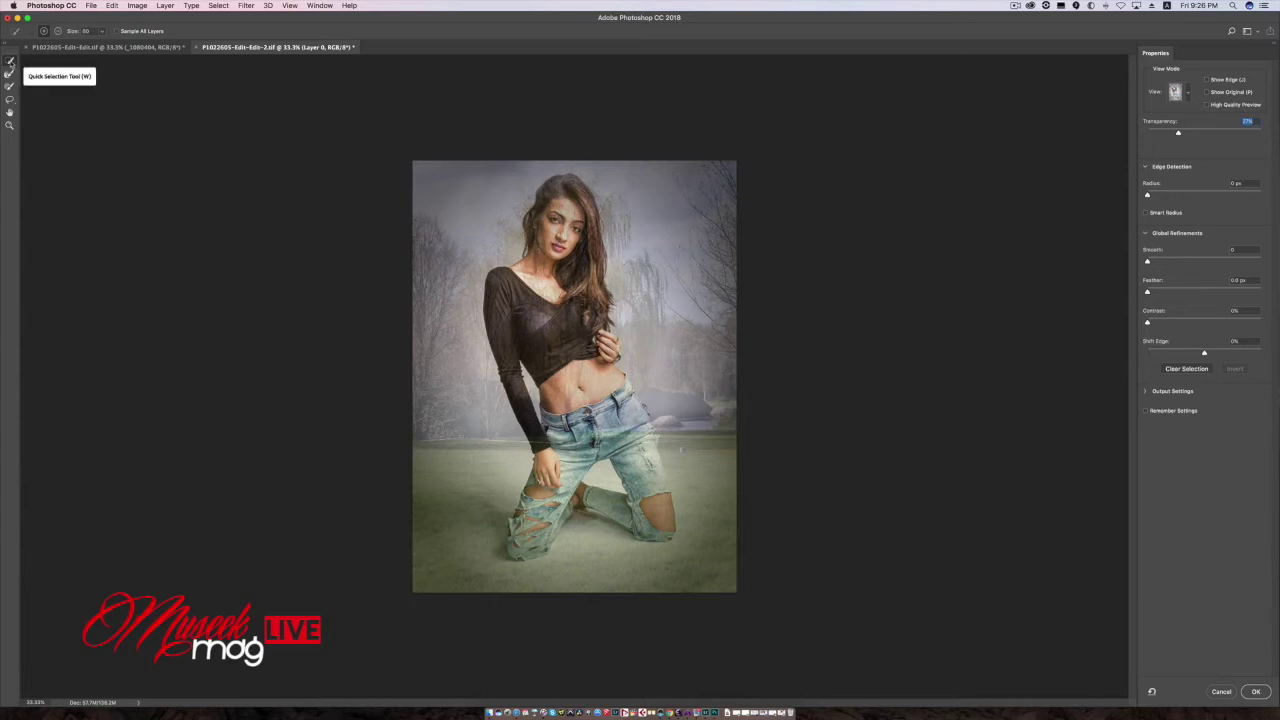
Step: Paint the woman's hair and face into the selection with the Quick Selection Tool at brush size 100
left_click(10, 62)
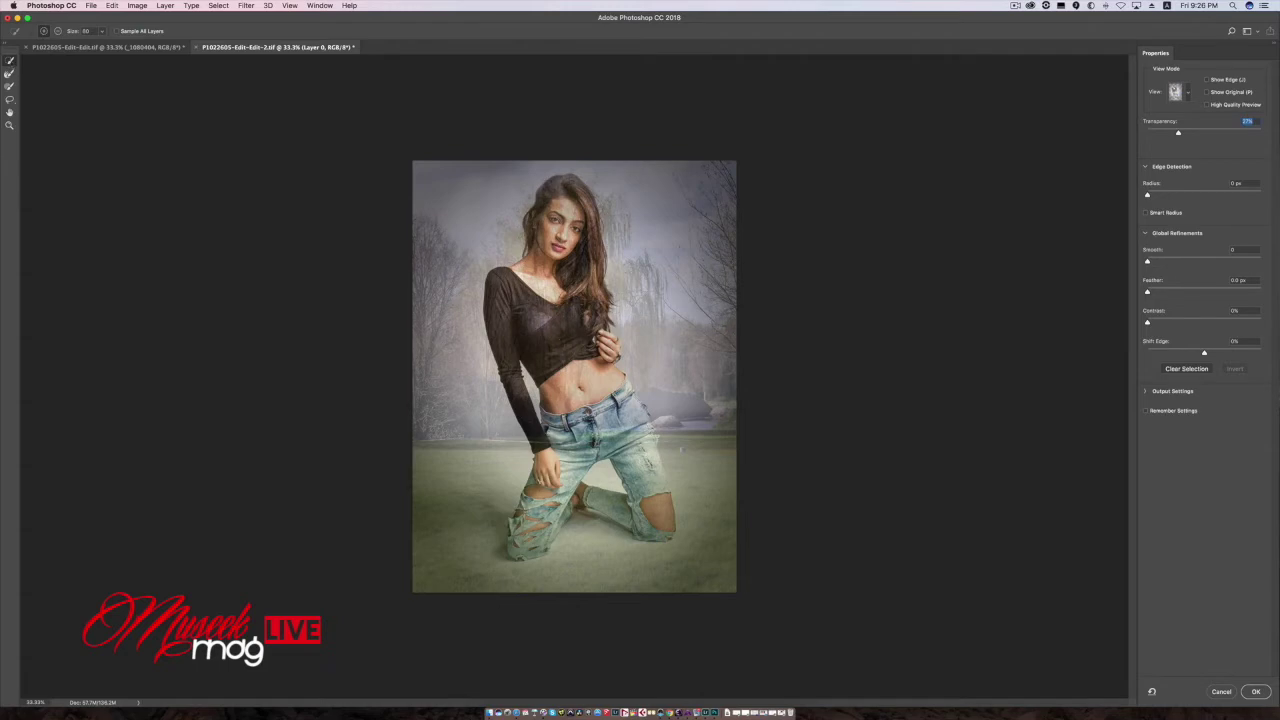
key("super+equal")
key("super+equal")
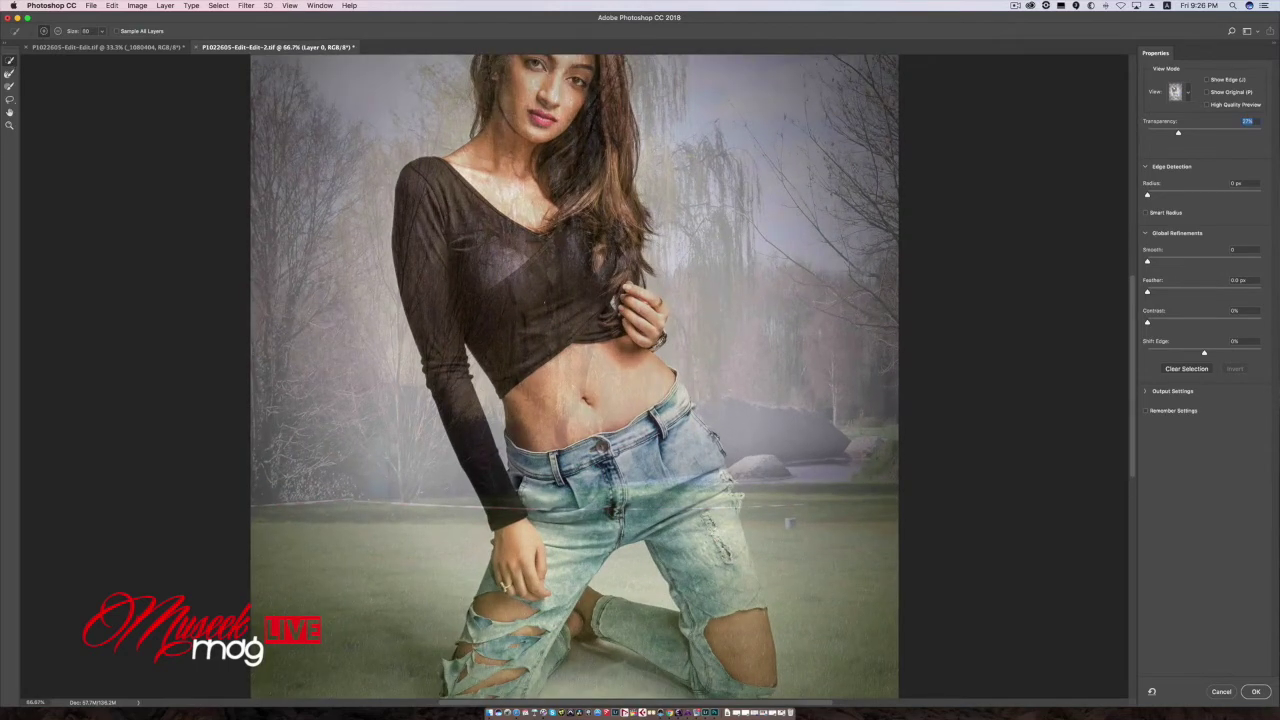
left_click_drag(565, 205, 543, 322)
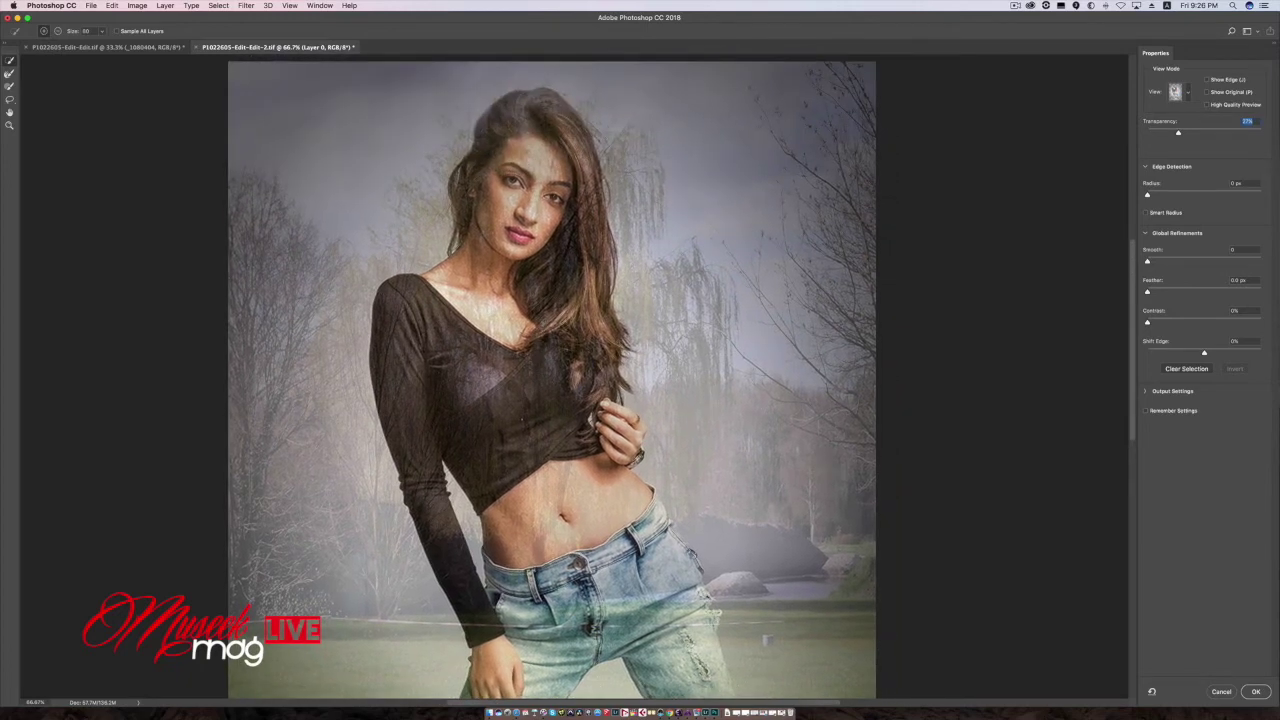
key("bracketright")
key("bracketright")
key("bracketright")
key("bracketright")
key("bracketright")
left_click_drag(539, 130, 526, 208)
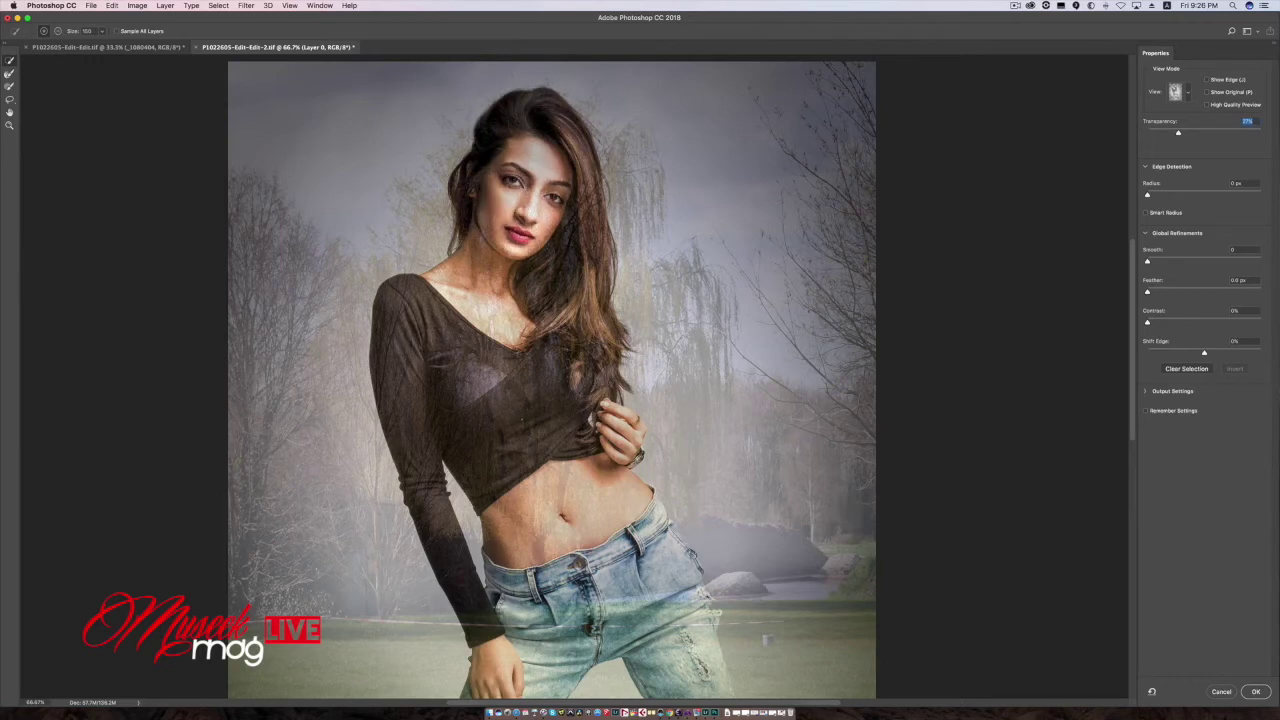
Step: Add the black top, the bare midriff and the lower sleeve to the selection
left_click(410, 318)
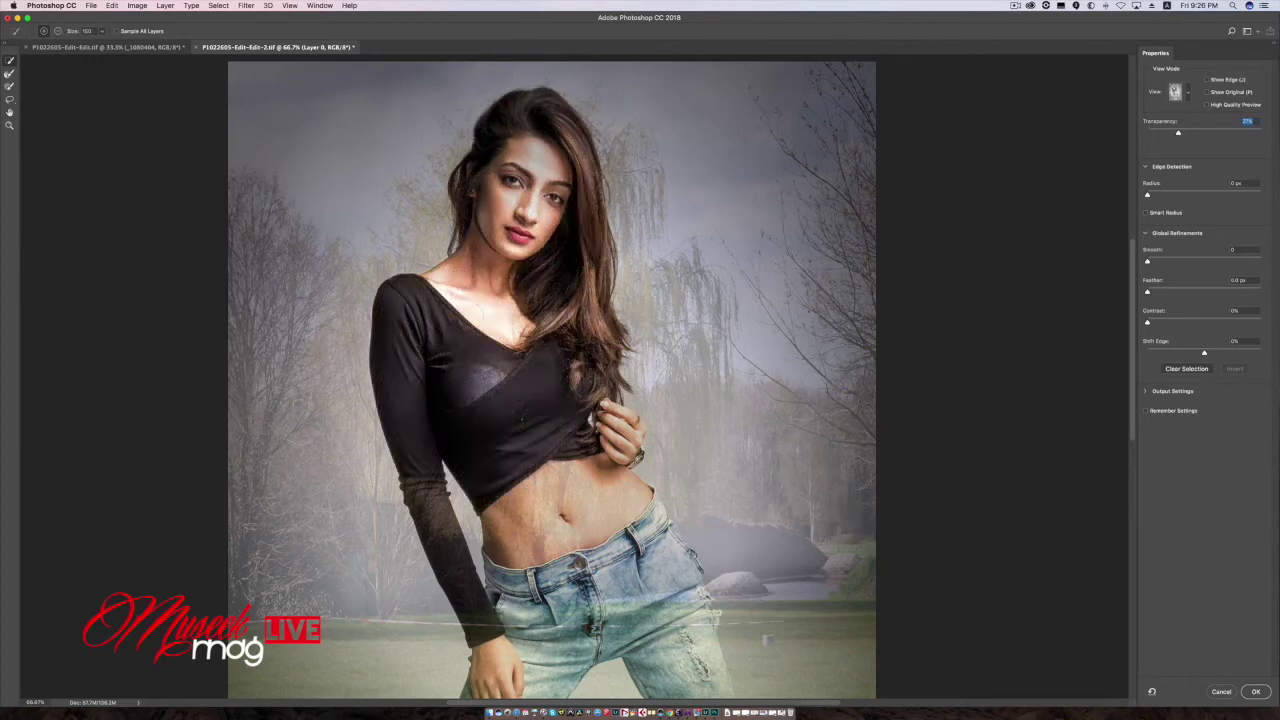
left_click(520, 478)
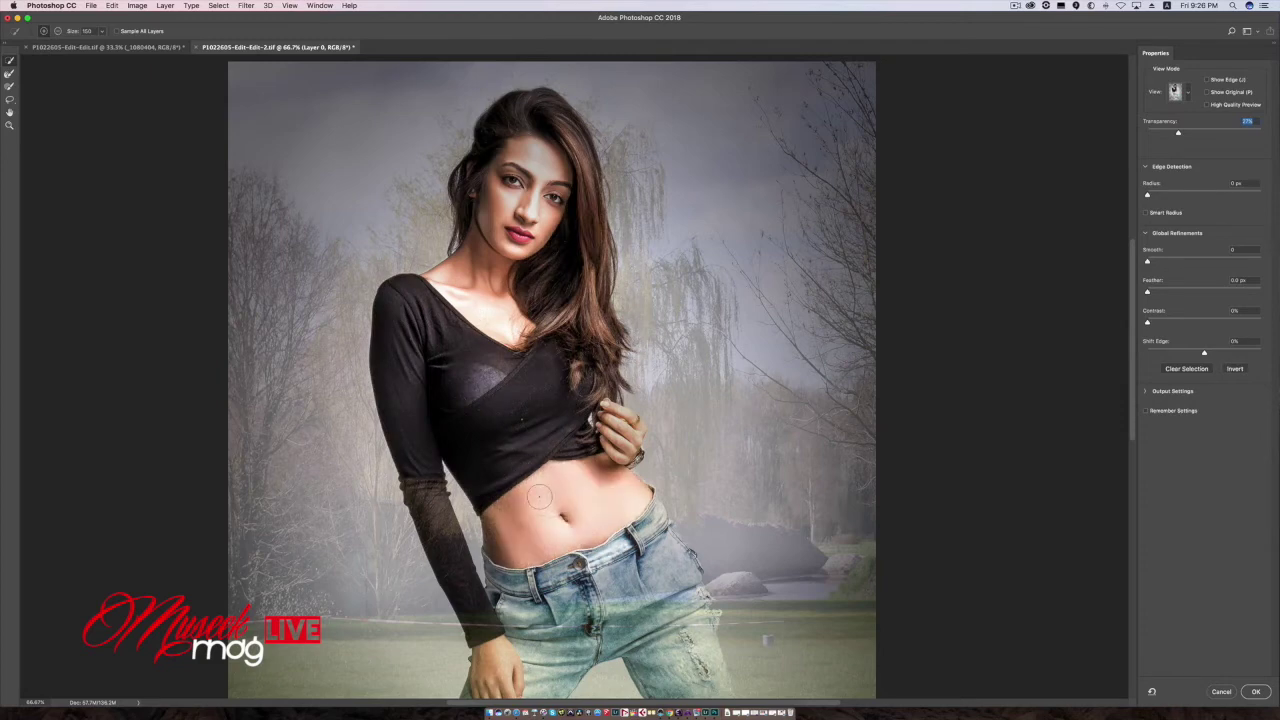
left_click(432, 488)
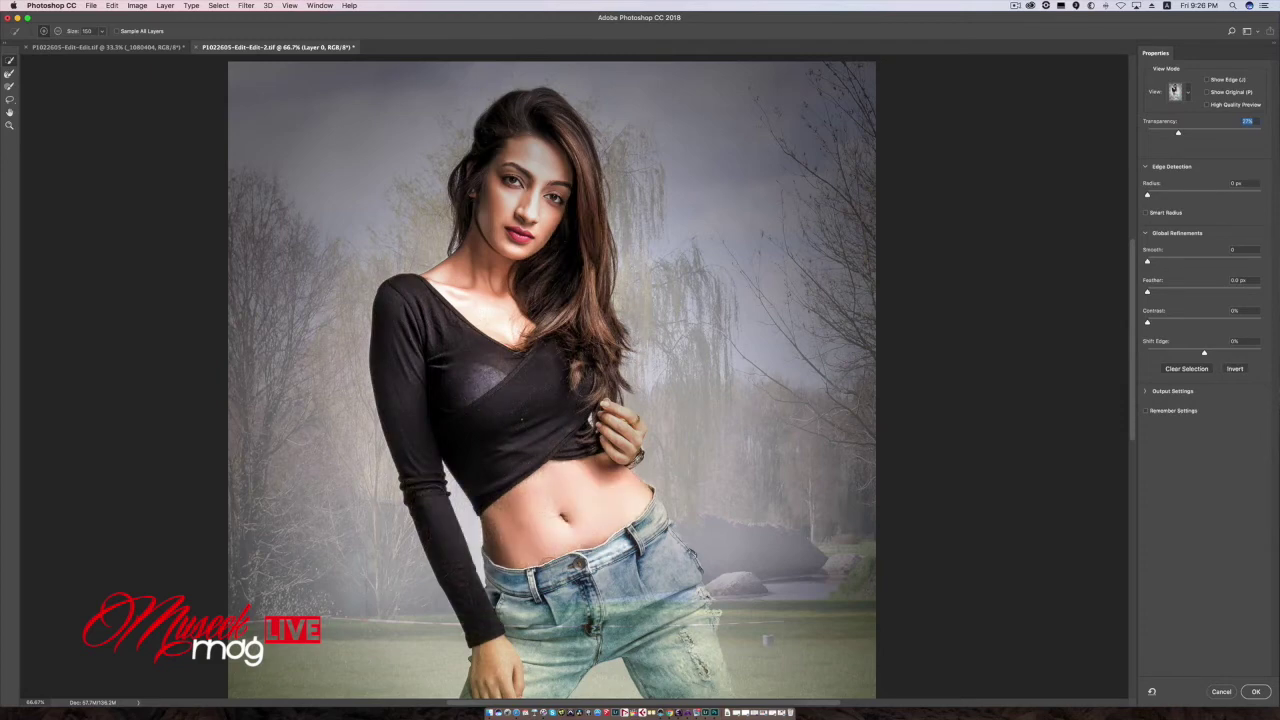
Step: Add the hips of the jeans and the right-hand leg down through the ripped knee to the selection
left_click(525, 614)
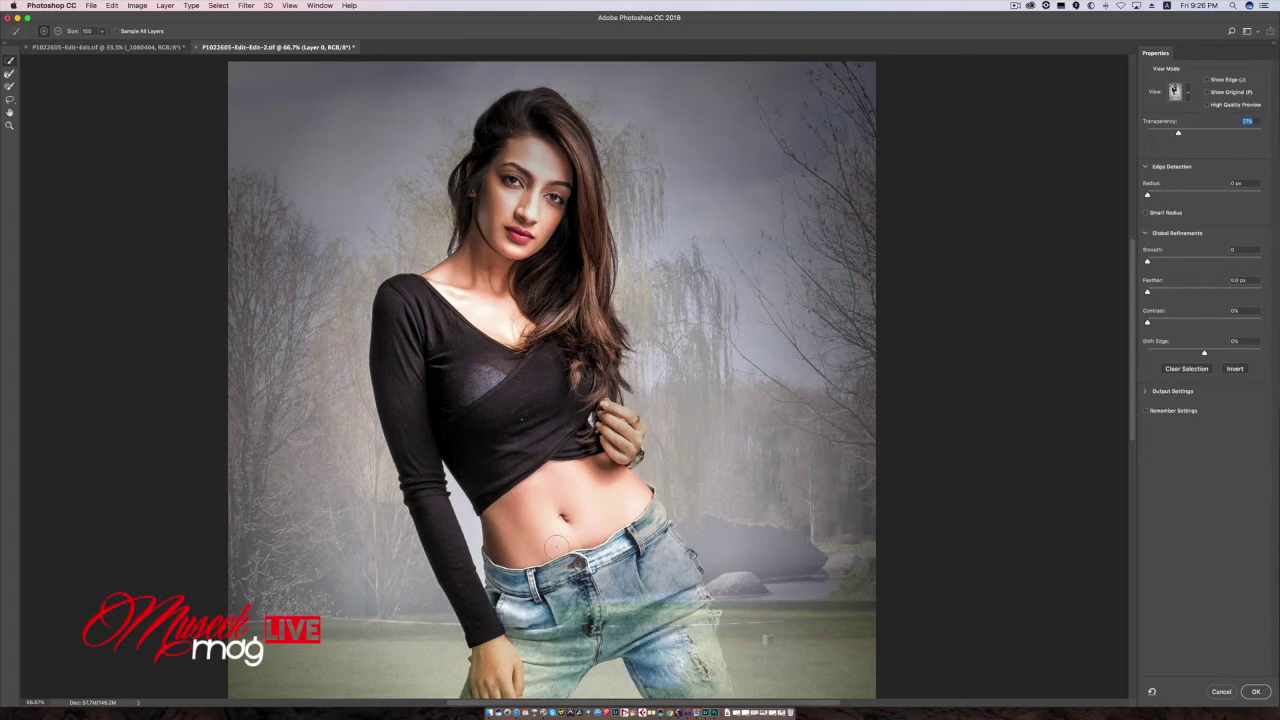
scroll(566, 544, "down", 5)
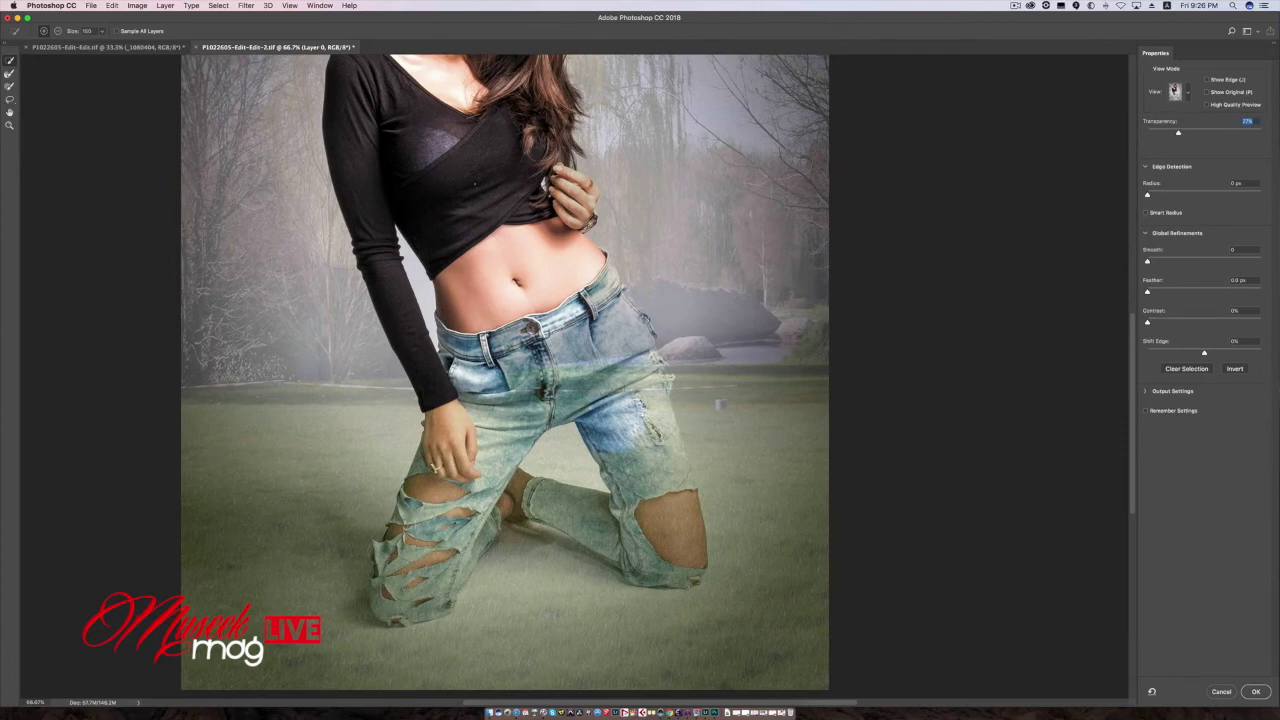
mouse_move(622, 418)
left_mouse_down()
mouse_move(594, 392)
mouse_move(598, 350)
left_mouse_up()
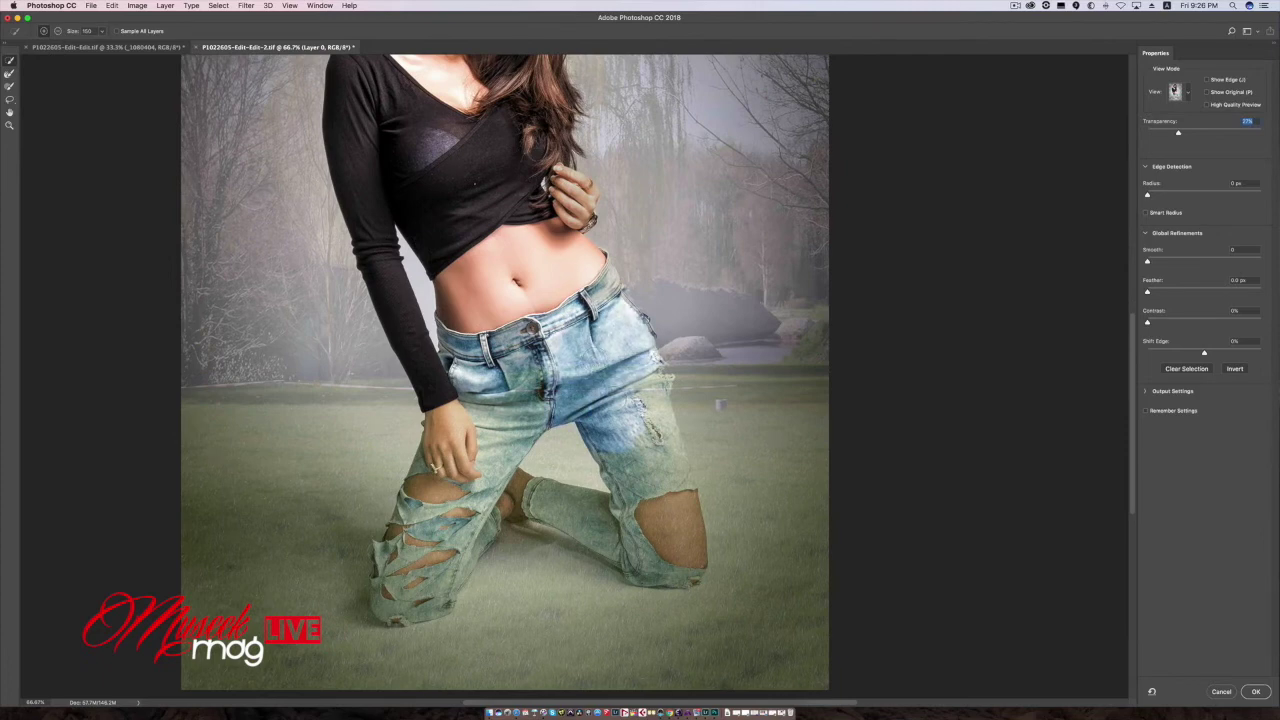
left_click_drag(640, 421, 648, 446)
left_click_drag(668, 516, 652, 569)
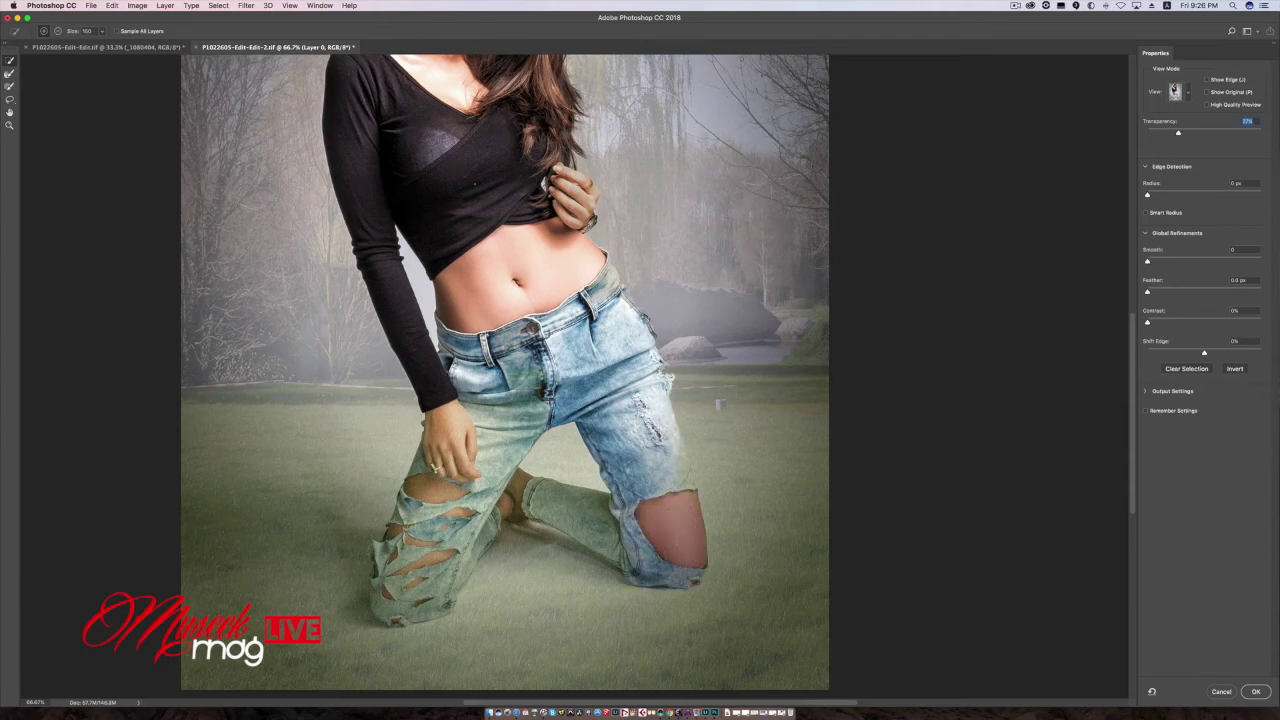
Step: Add the folded-back calf and foot, plus the torn knee and thigh of the left-hand leg, to the selection
left_click_drag(560, 500, 602, 535)
left_click(515, 498)
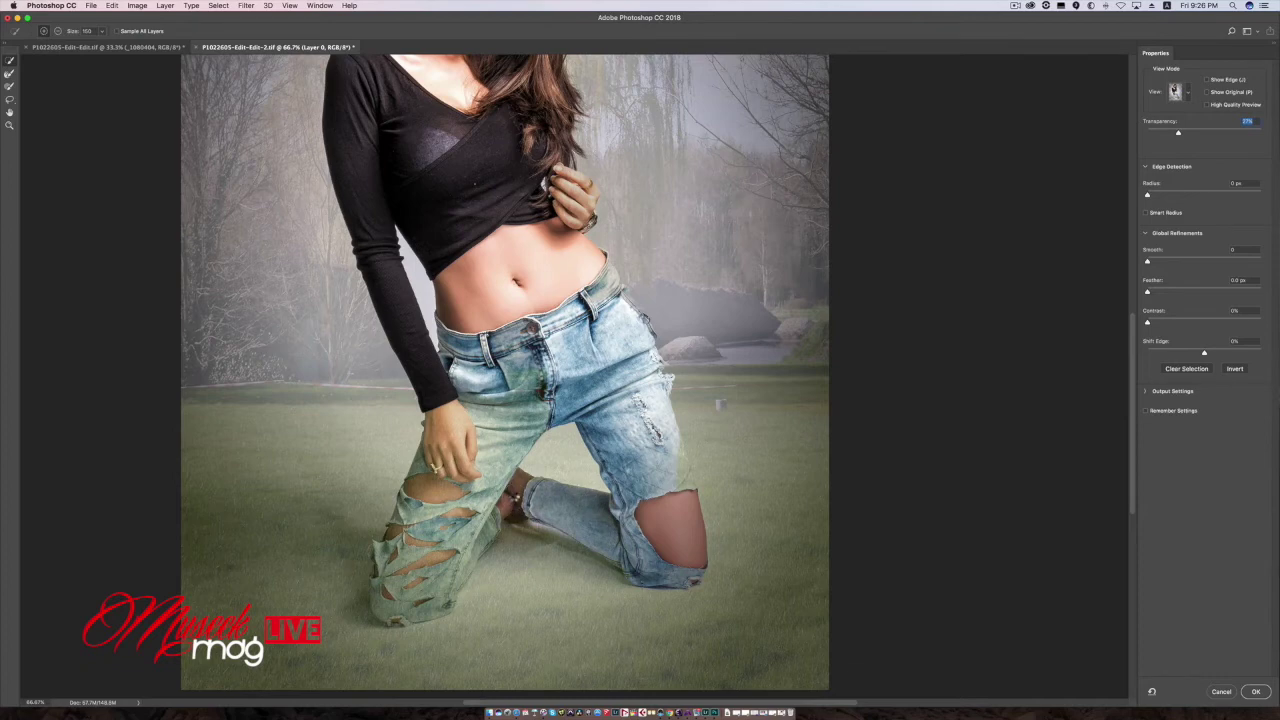
mouse_move(438, 536)
left_mouse_down()
mouse_move(485, 516)
mouse_move(430, 572)
mouse_move(424, 597)
left_mouse_up()
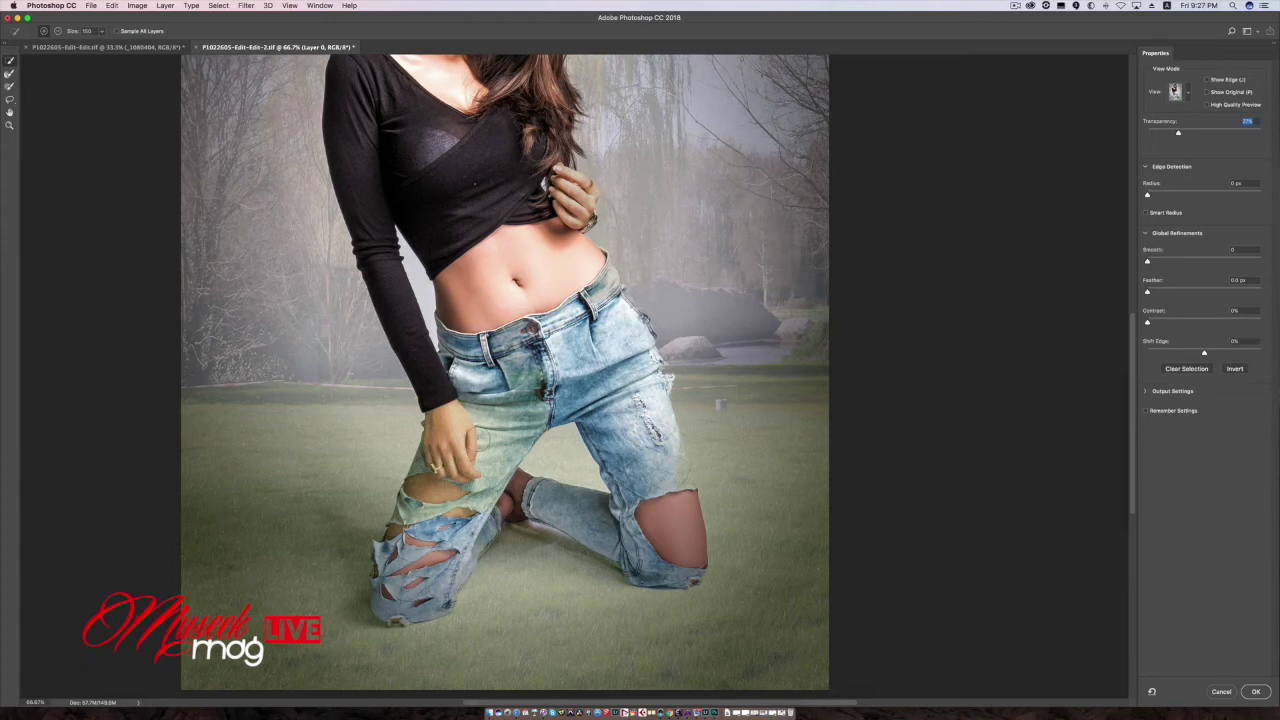
left_click_drag(480, 441, 494, 422)
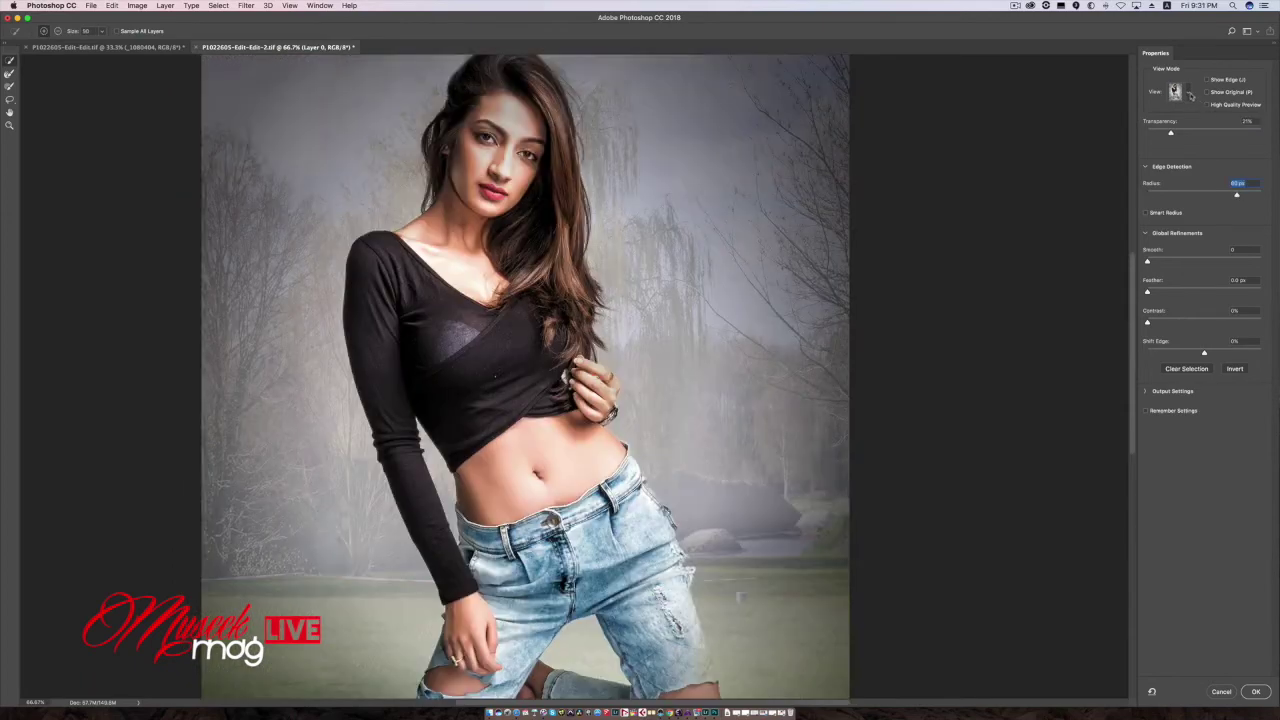
Step: Preview the selection in Black & White view, and return to Onion Skin view
left_click(1188, 93)
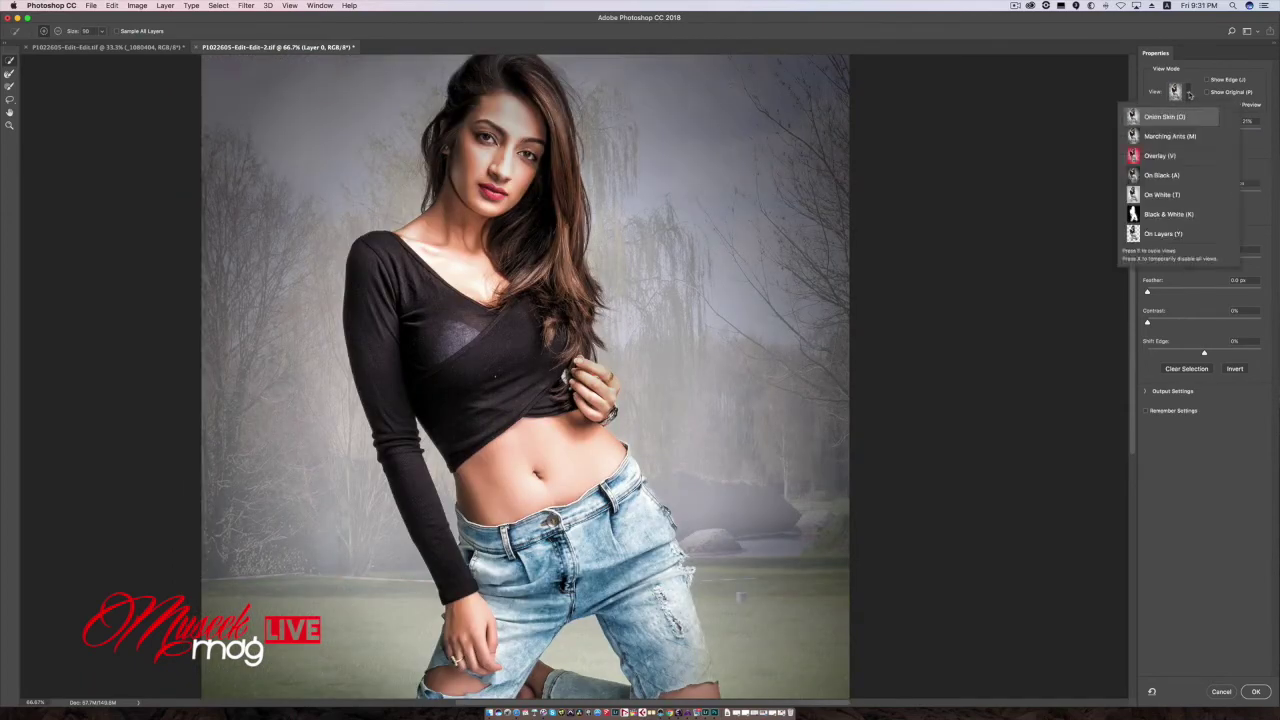
left_click(1160, 215)
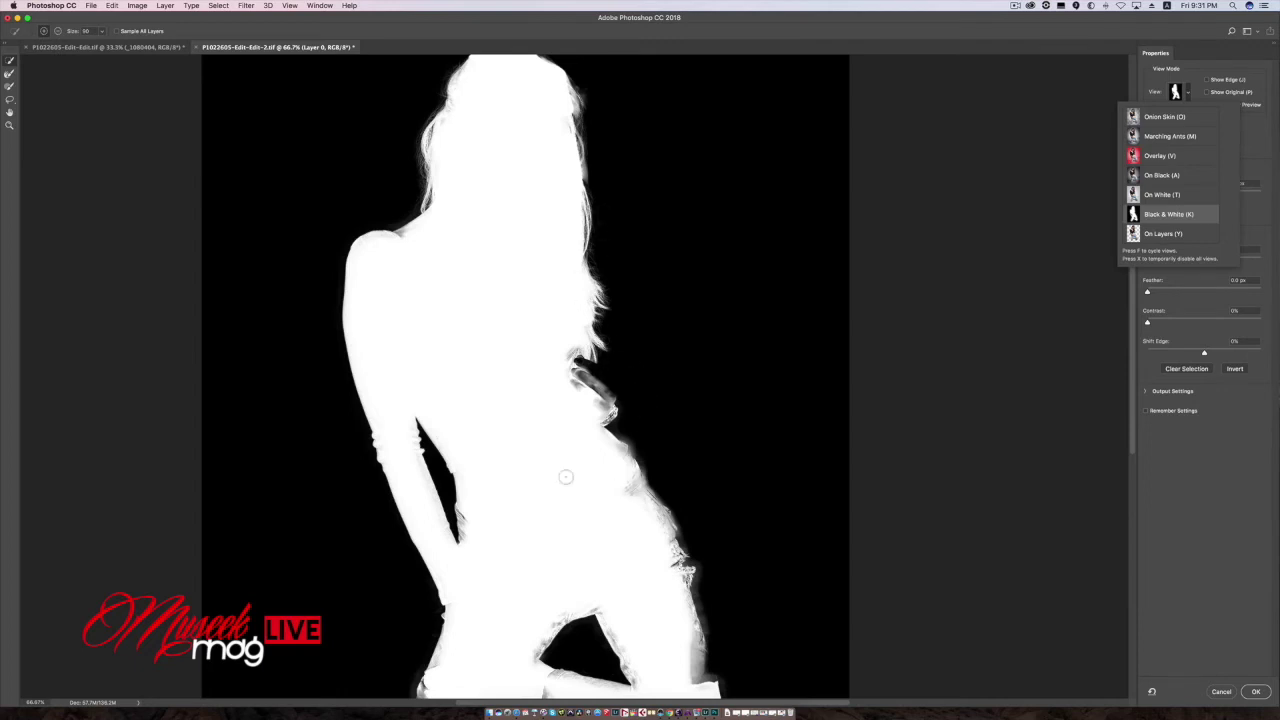
left_click(1158, 117)
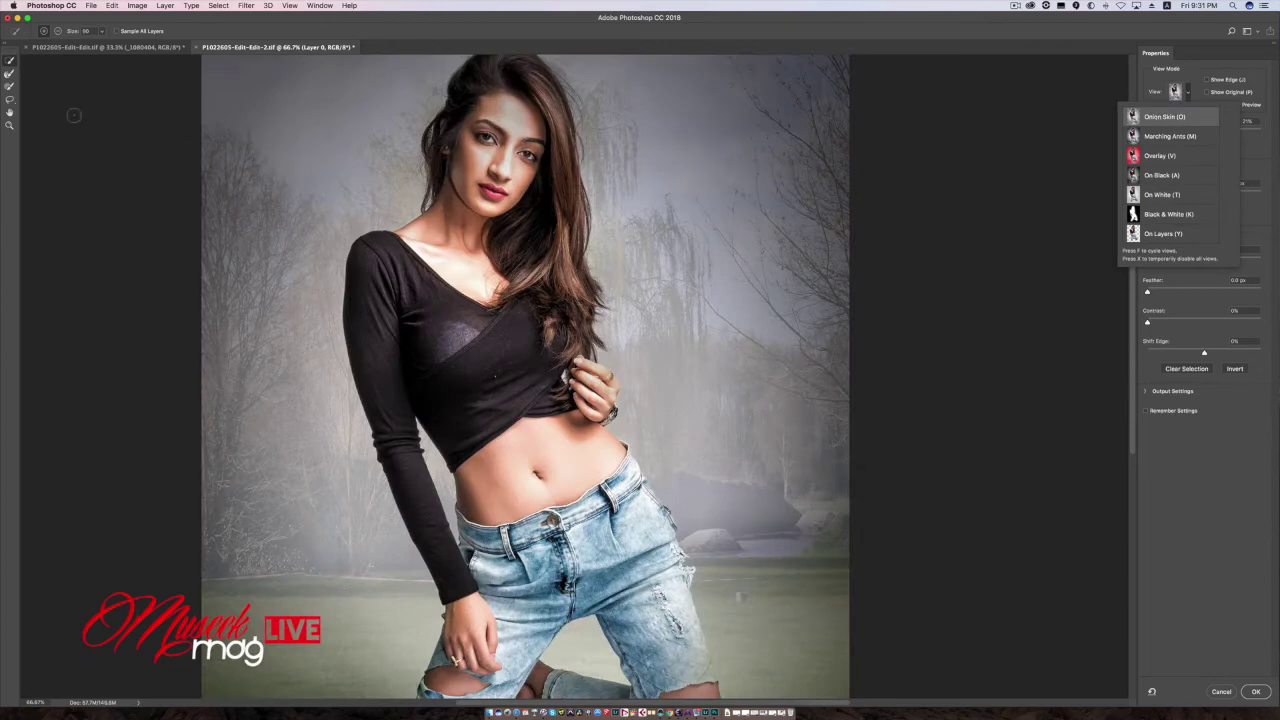
Step: Refine the outer edge of the jeans from the thigh up to the hip with the Refine Edge Brush
left_click(10, 74)
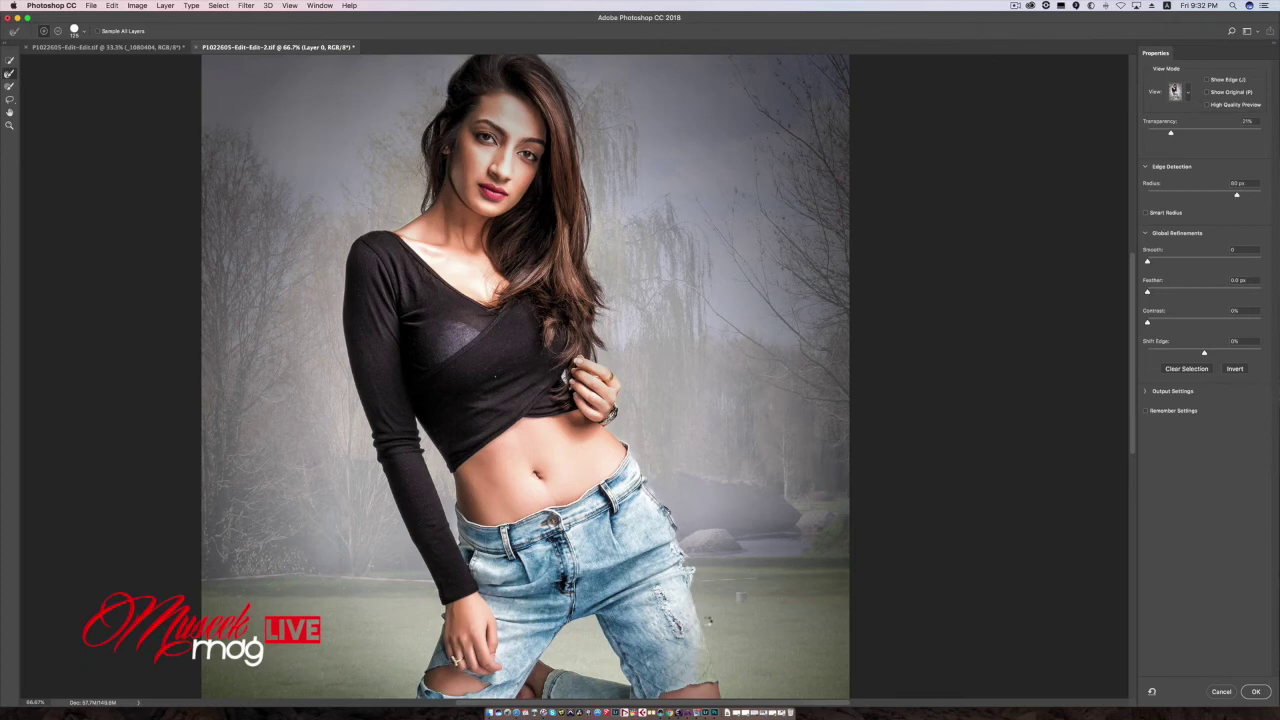
left_click_drag(691, 627, 653, 430)
key("super+minus")
key("super+minus")
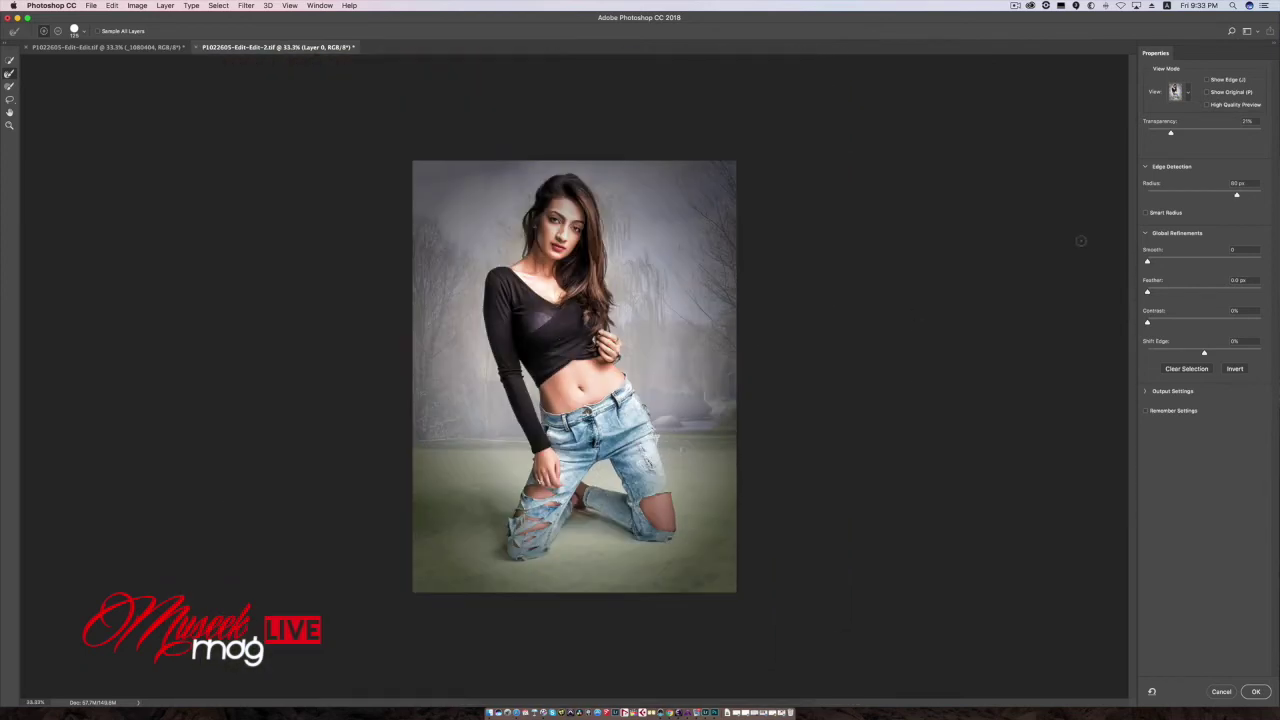
Step: Set the transparency to 100%, apply the selection as Layer 0's mask, and move the cut-out woman down and left
left_click_drag(1171, 134, 1277, 124)
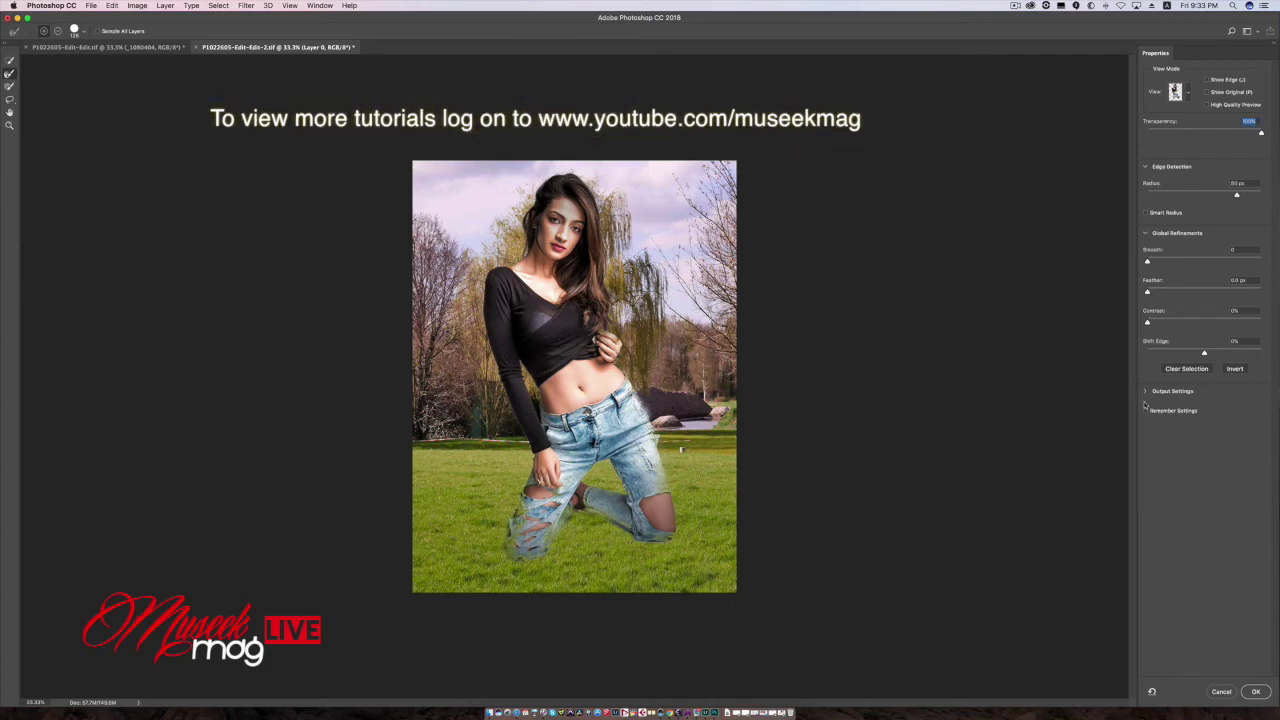
left_click(1256, 691)
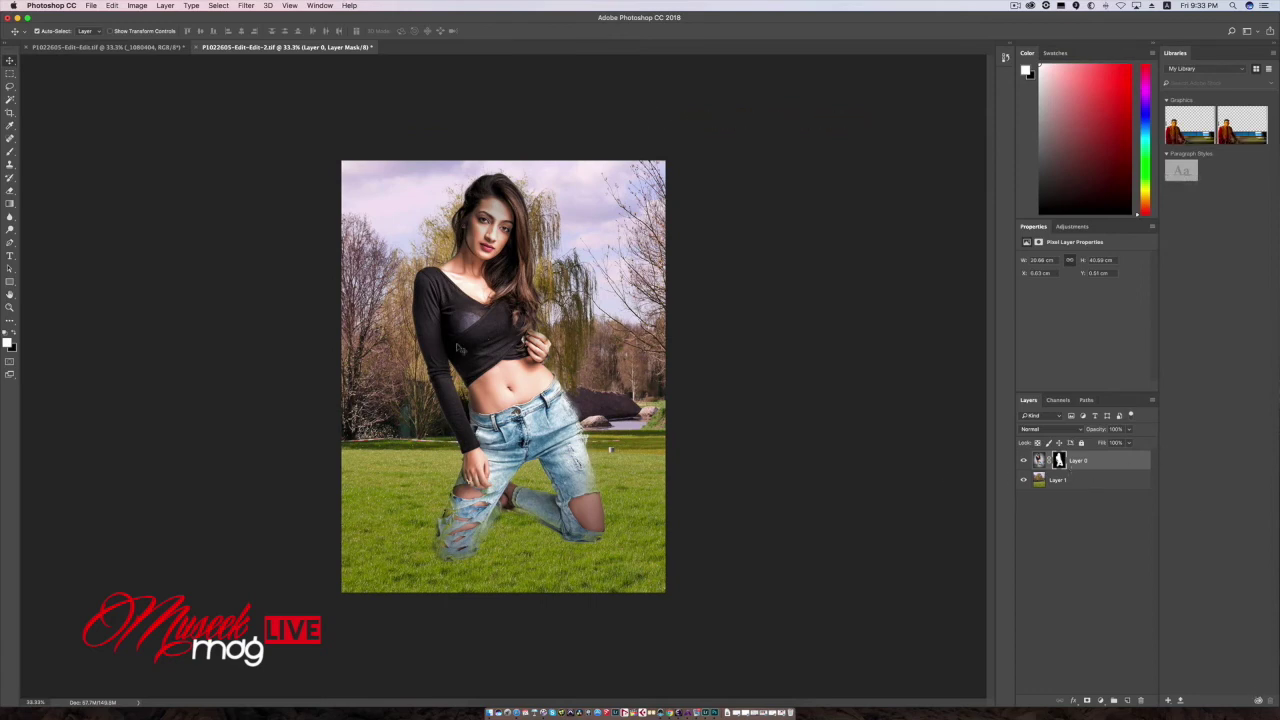
left_click_drag(480, 345, 452, 375)
Step: Apply a stronger Tilt-Shift blur to Layer 1, lowering the upper fade line to the woman's waist and tilting it slightly
left_click(1088, 481)
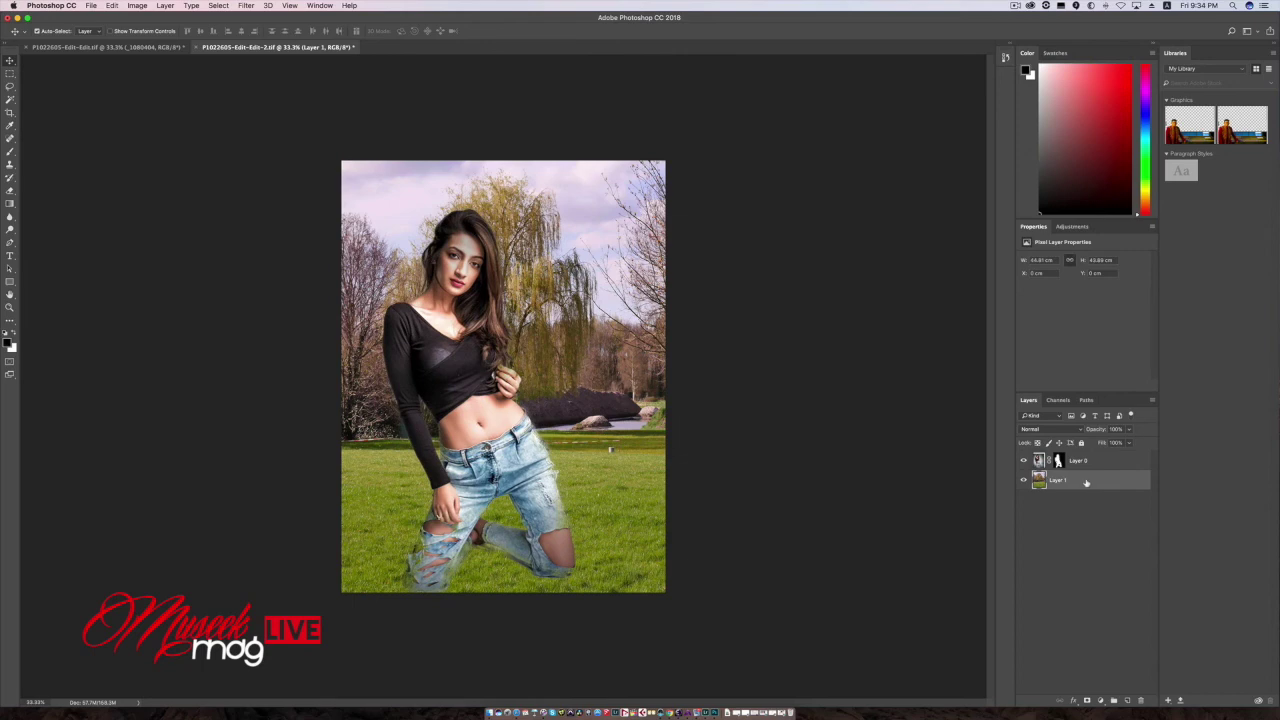
left_click(246, 5)
mouse_move(268, 133)
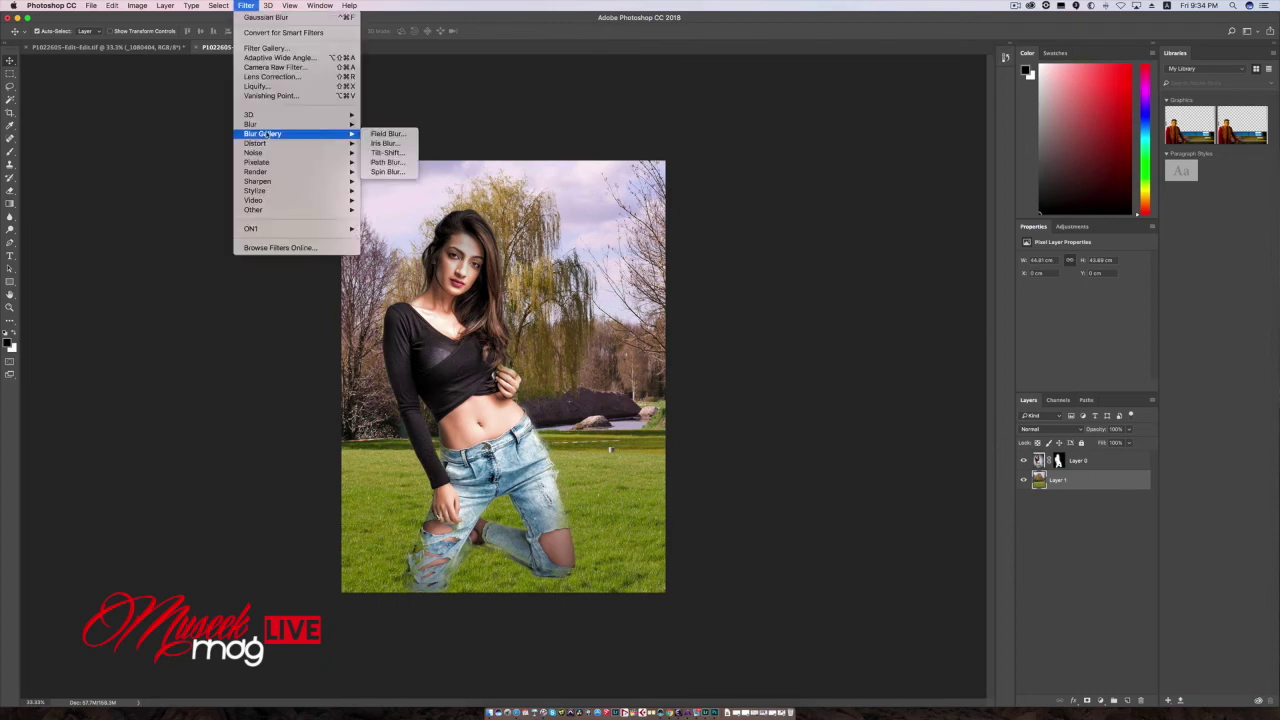
left_click(388, 152)
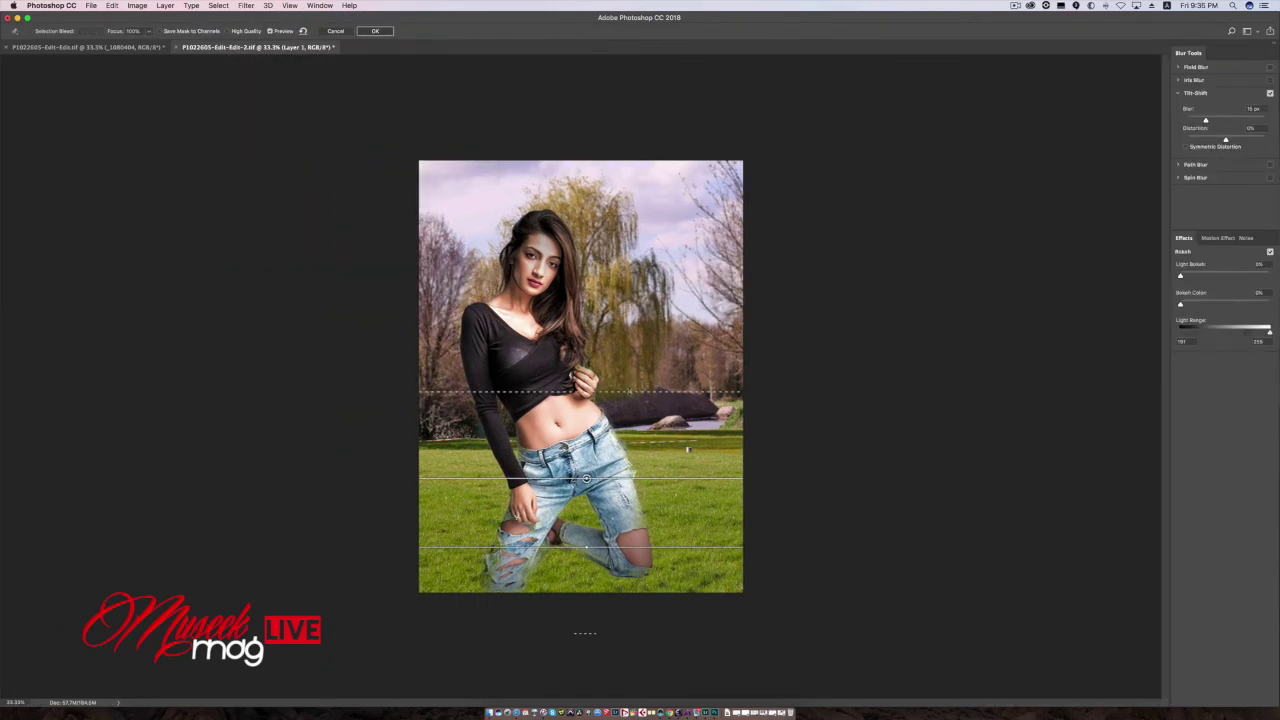
left_click_drag(630, 391, 598, 416)
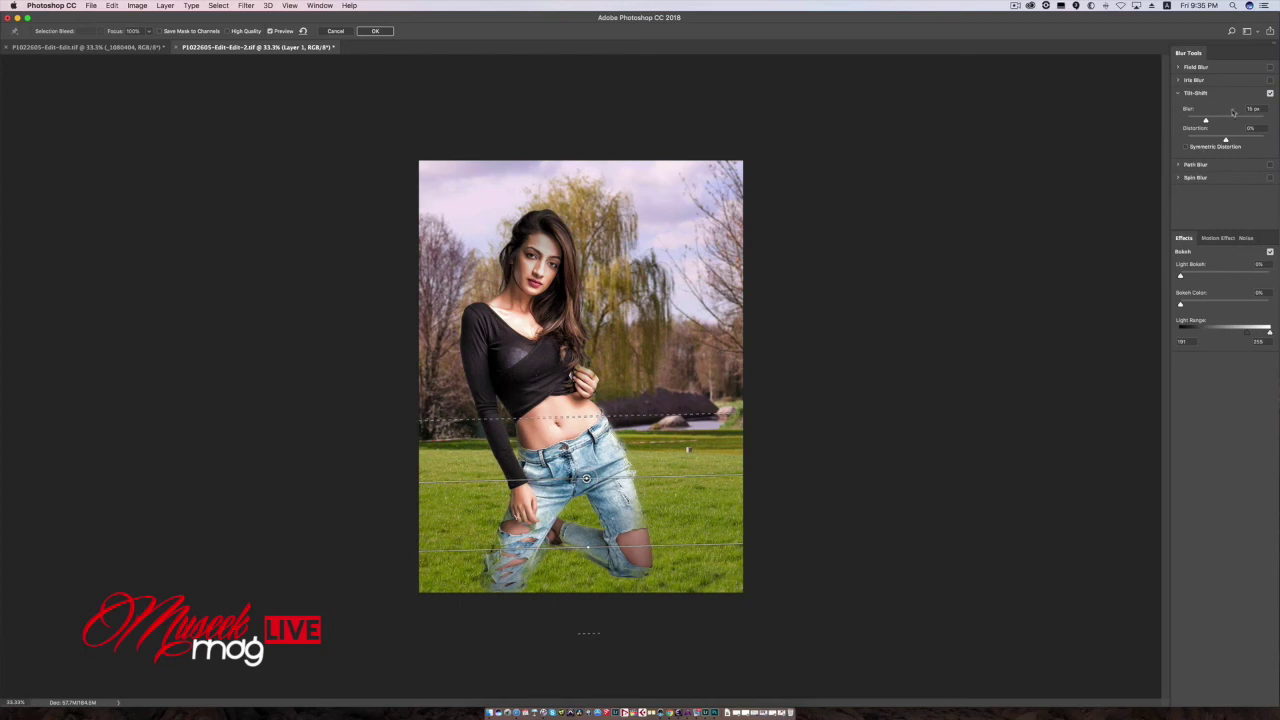
left_click_drag(1206, 119, 1220, 120)
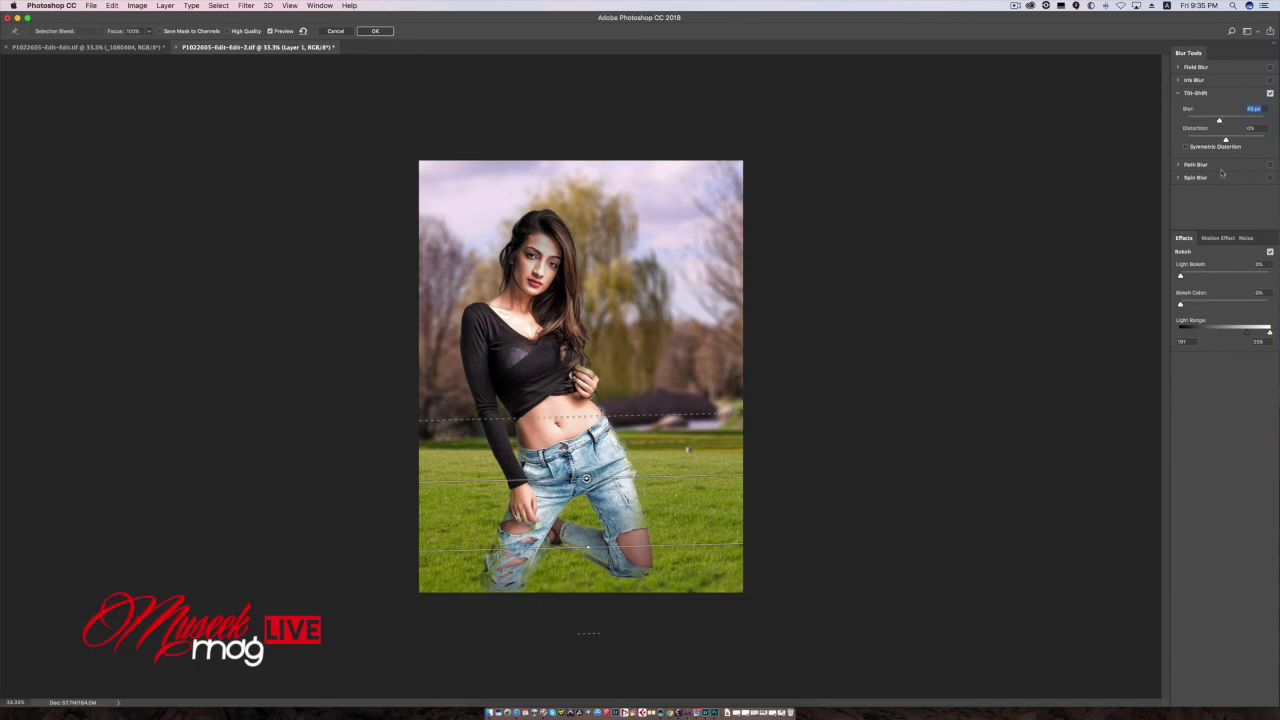
left_click(375, 31)
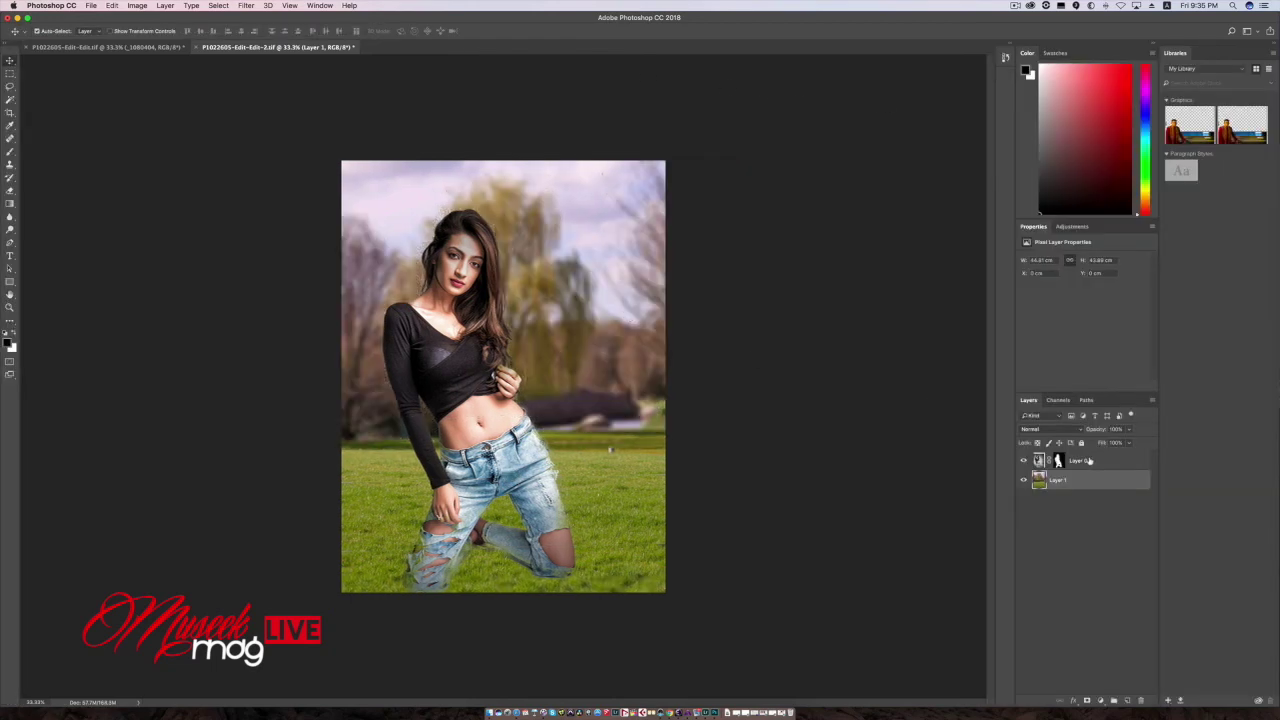
Step: Move the woman on Layer 0 slightly further down and left so her knees meet the image's lower edge
left_click(1089, 461)
left_click_drag(493, 430, 484, 443)
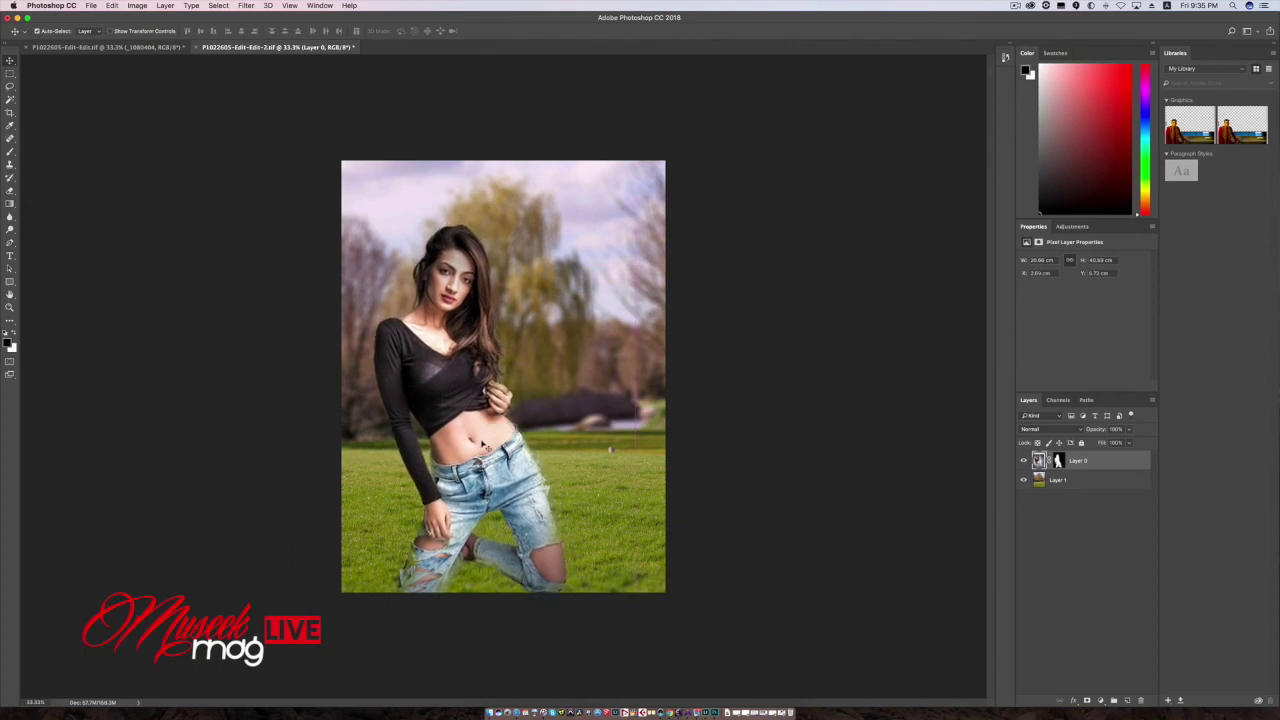